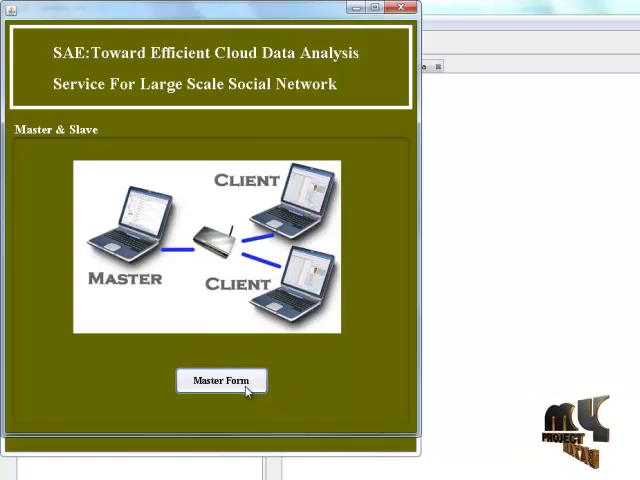
Enter the Master Form from the Master & Slave screen.
left_click(253, 385)
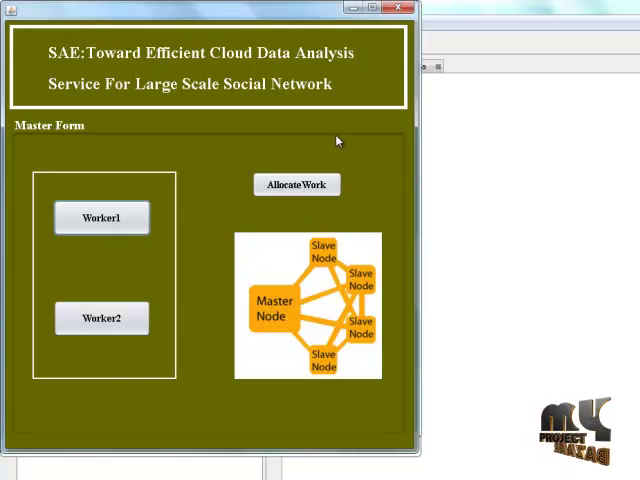
Load the Twitter dataset into the Allocate Work form and count it: 5 lines, 351 words.
left_click(319, 186)
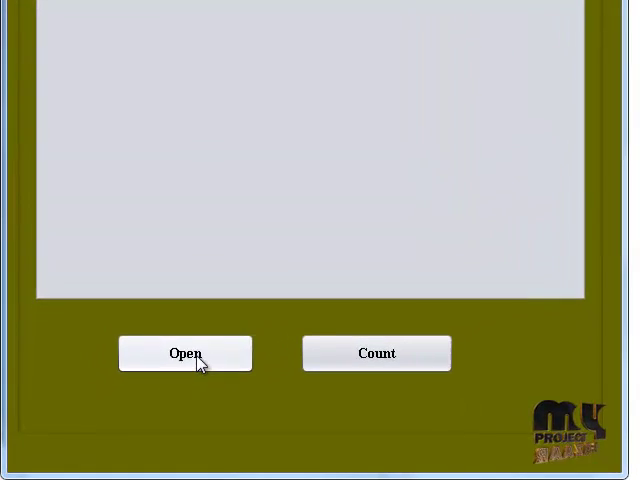
left_click(136, 401)
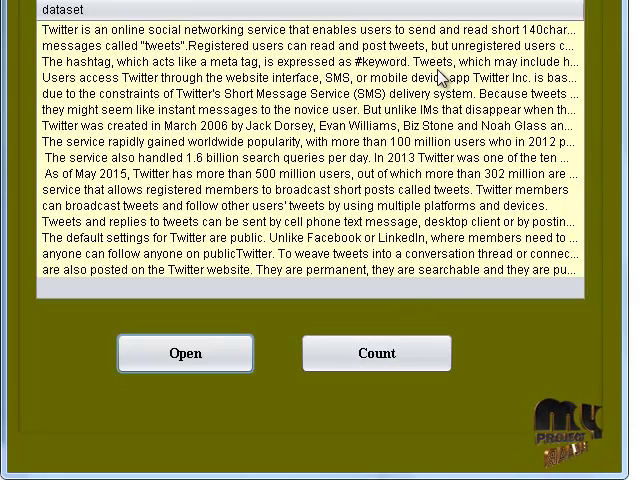
left_click(385, 358)
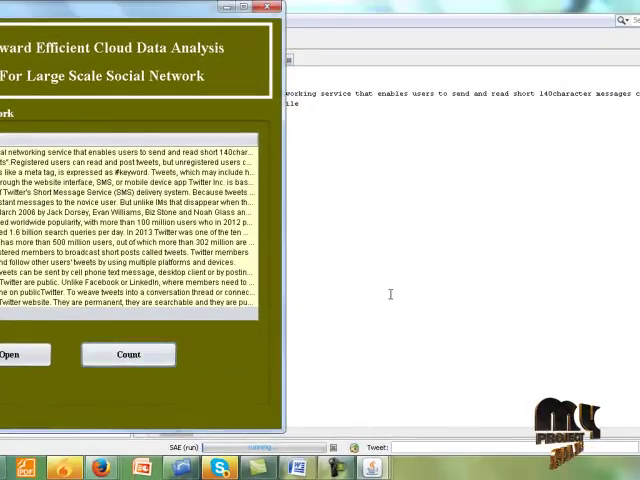
Check the 351-word count in the NetBeans Output pane, then bring the Master Form back to front.
left_click(390, 294)
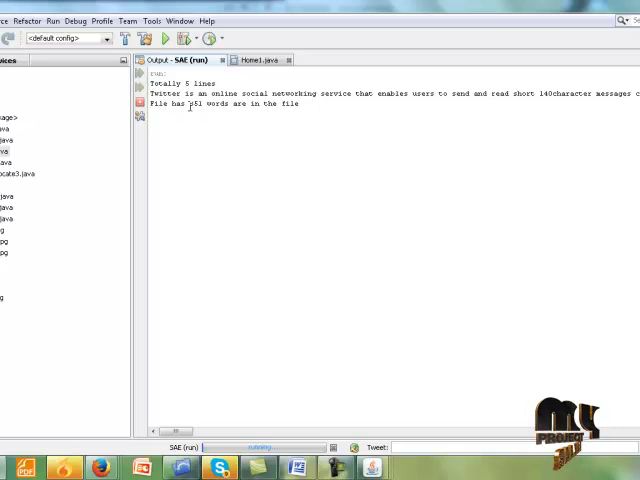
left_click_drag(195, 103, 229, 103)
left_click(245, 131)
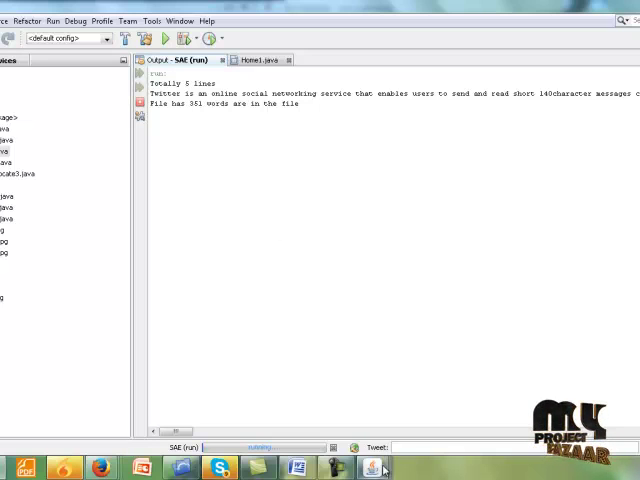
mouse_move(372, 468)
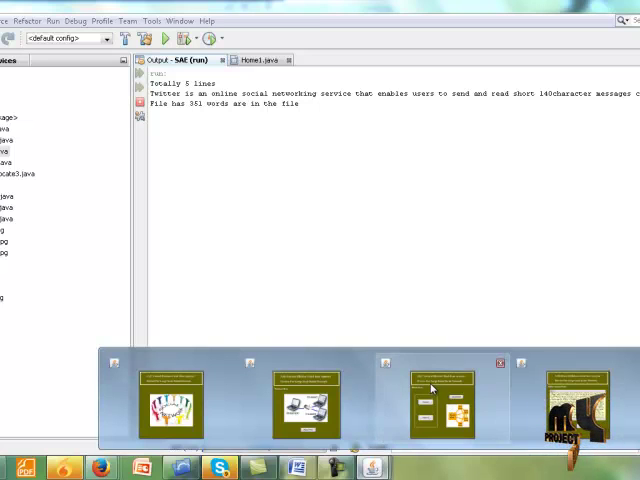
left_click(431, 385)
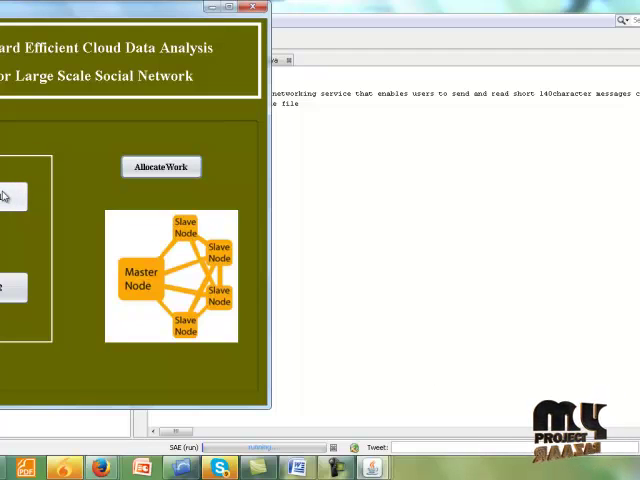
Load the dataset rows into the Worker1 table and select row 11, the first tweet.
left_click(4, 196)
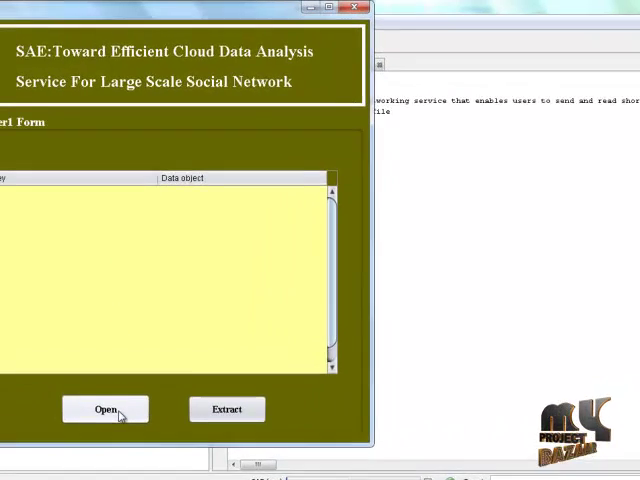
left_click(119, 413)
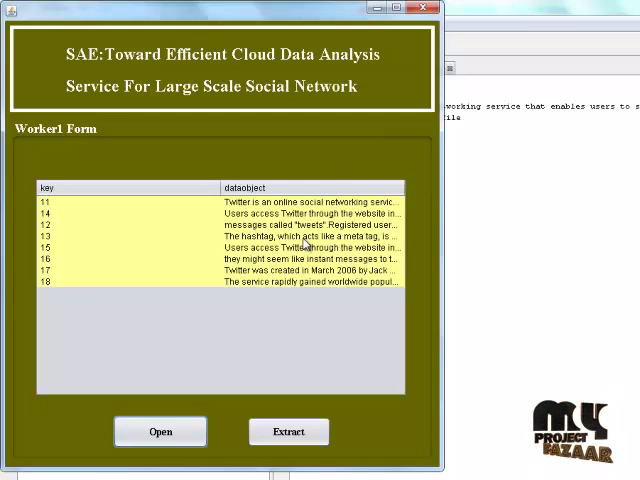
left_click(246, 203)
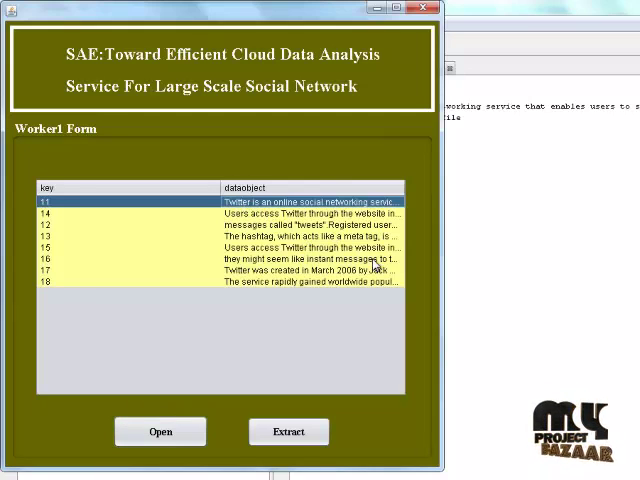
View row 11's full text and extract it into an empty Extract Feature form.
double_click(252, 205)
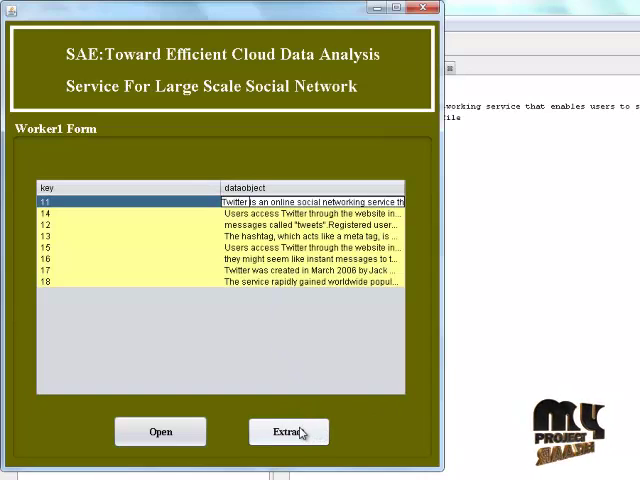
left_click(301, 433)
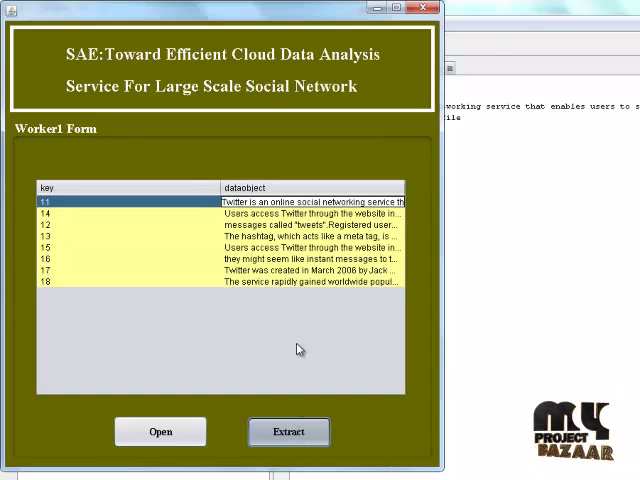
left_click(154, 180)
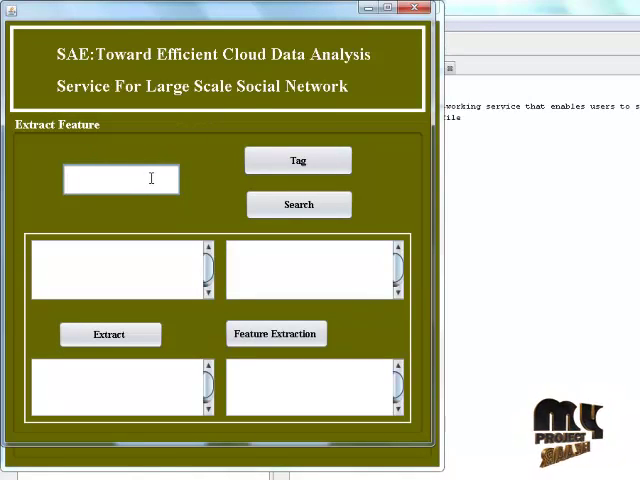
type("twi")
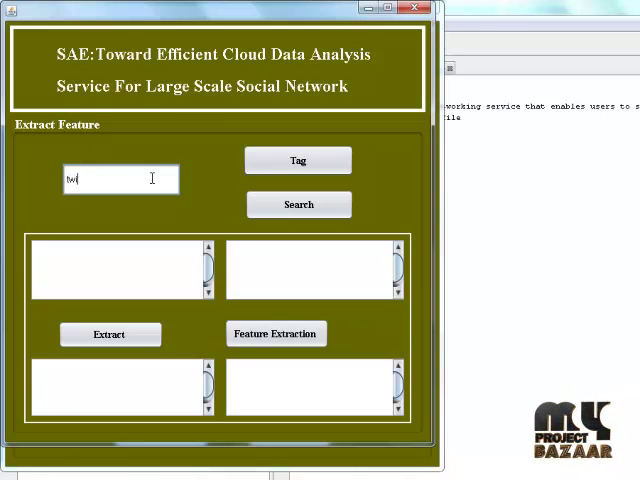
type("tter")
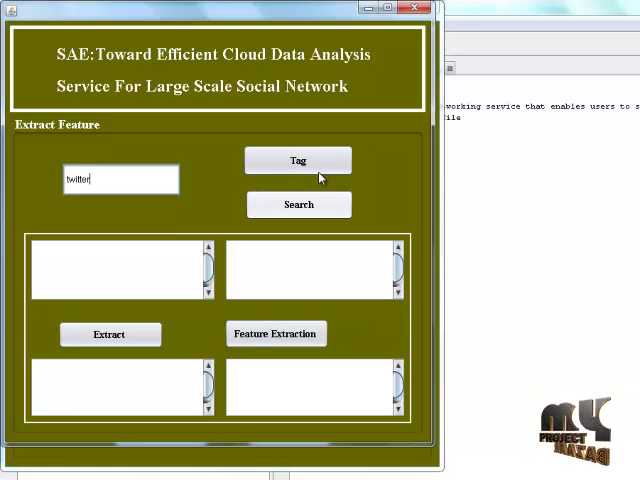
Search definitions of 'twitter' and tag their parts of speech.
key("Tab")
key("space")
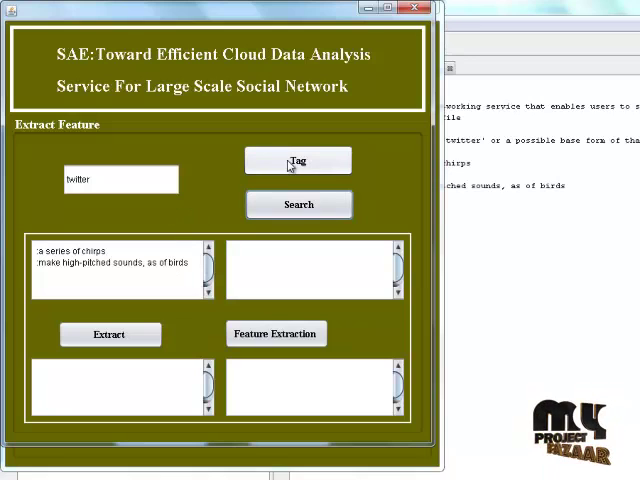
left_click(290, 165)
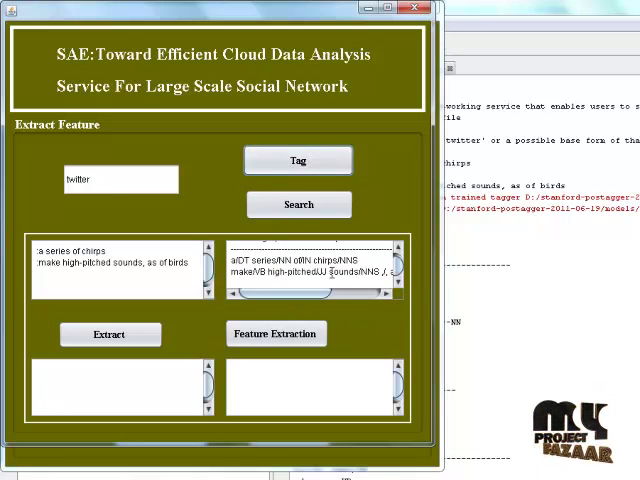
scroll(285, 262, "up", 2)
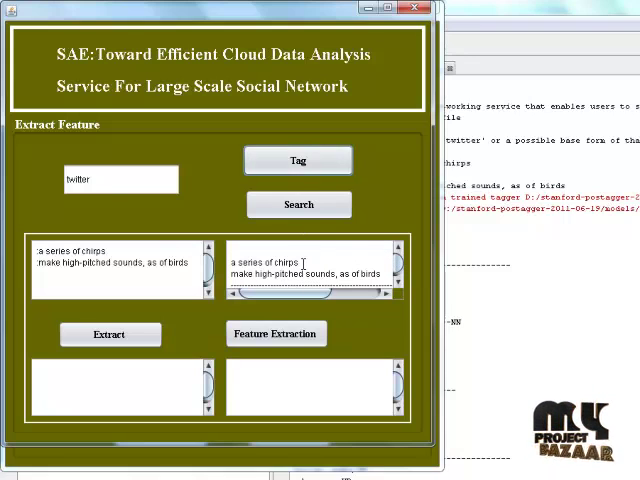
mouse_move(287, 299)
left_mouse_down()
mouse_move(297, 298)
mouse_move(290, 297)
left_mouse_up()
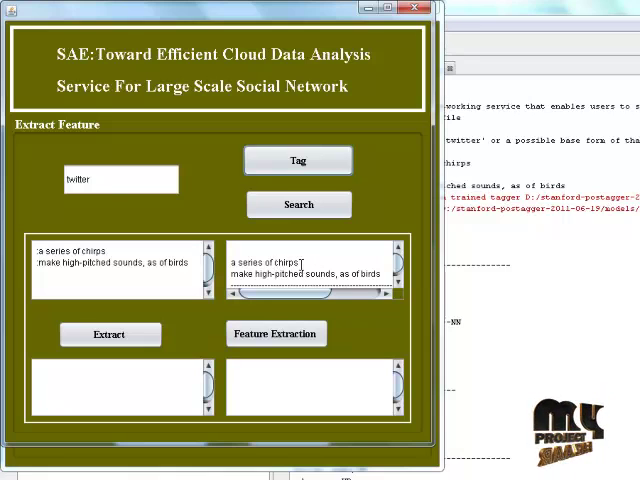
Extract the tagged word features from the twitter definitions and review them.
left_click(126, 341)
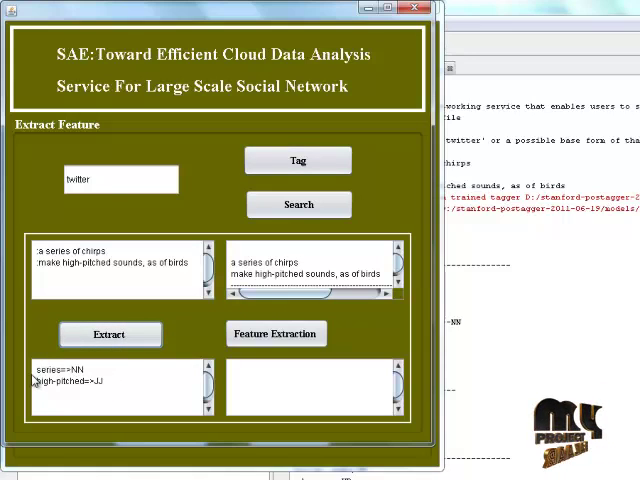
mouse_move(35, 369)
left_mouse_down()
mouse_move(60, 382)
mouse_move(114, 385)
left_mouse_up()
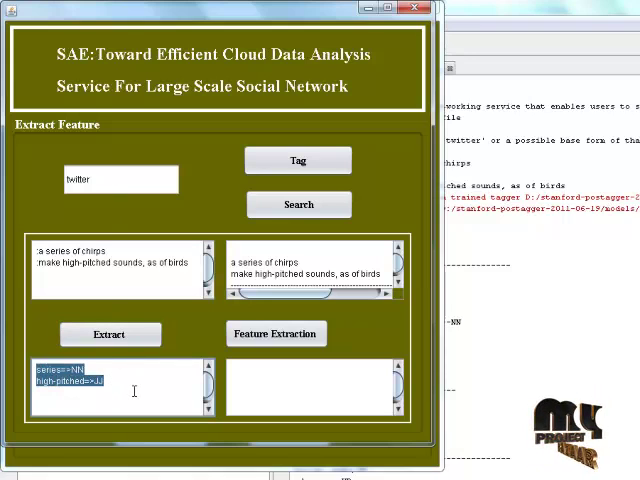
left_click(135, 388)
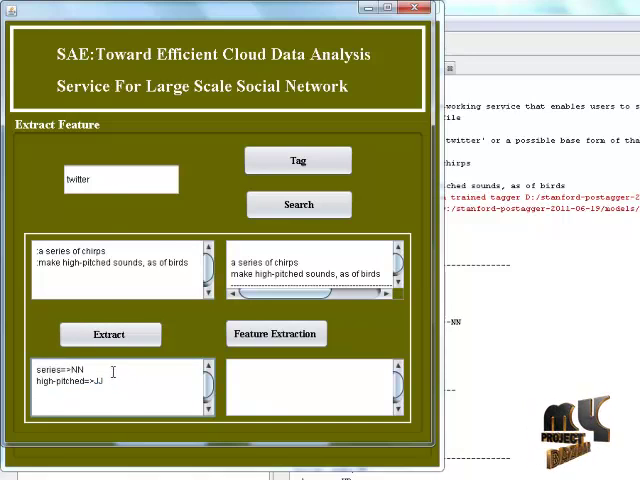
Run feature extraction to get the noun result series==NN and highlight it.
left_click(275, 338)
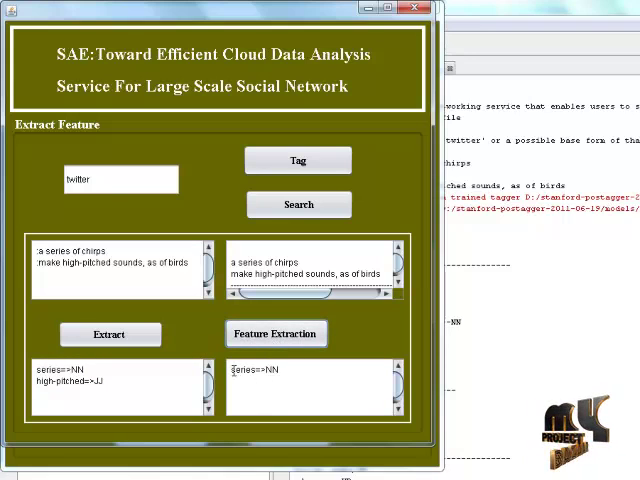
left_click_drag(232, 369, 305, 373)
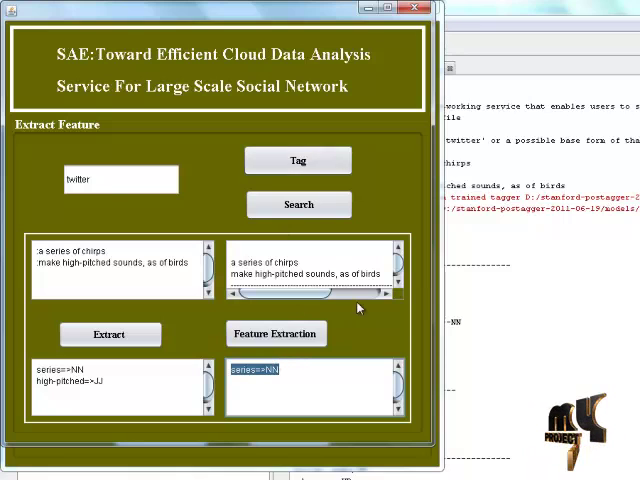
Minimize Extract Feature and Worker1 and bring up the Worker2 form.
left_click(369, 9)
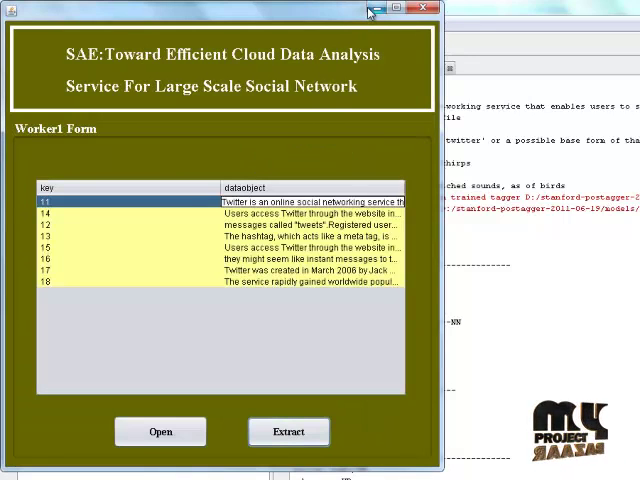
left_click(376, 10)
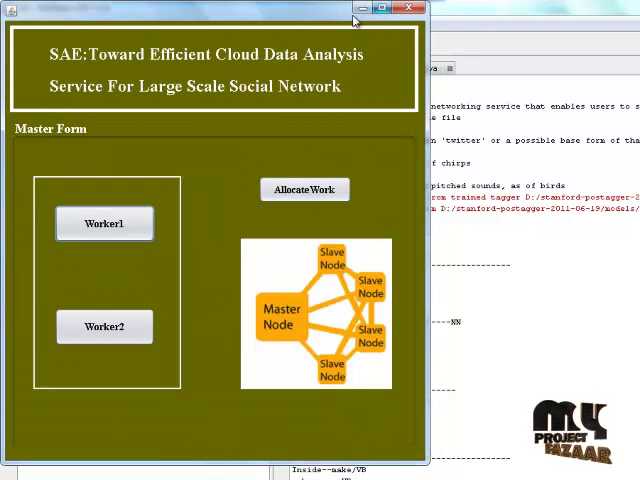
left_click(125, 330)
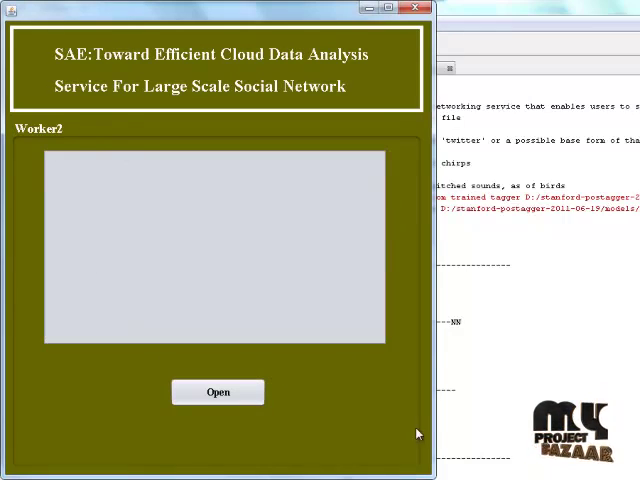
Load Worker2's tweets keyed 11–18, select tweet 13 about broadcasting, then close Worker2.
left_click(232, 396)
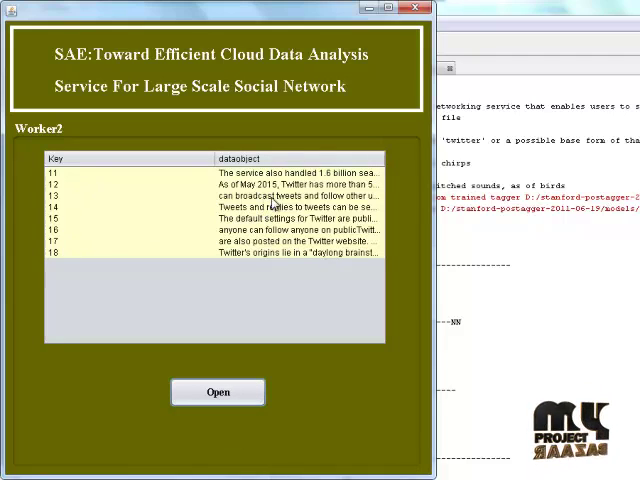
left_click(271, 198)
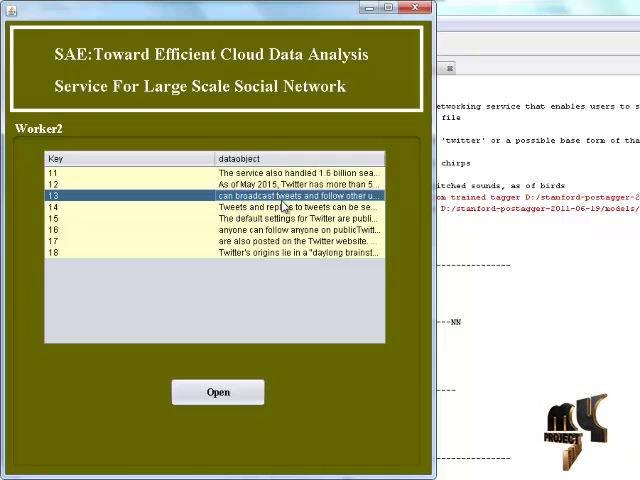
left_click(367, 10)
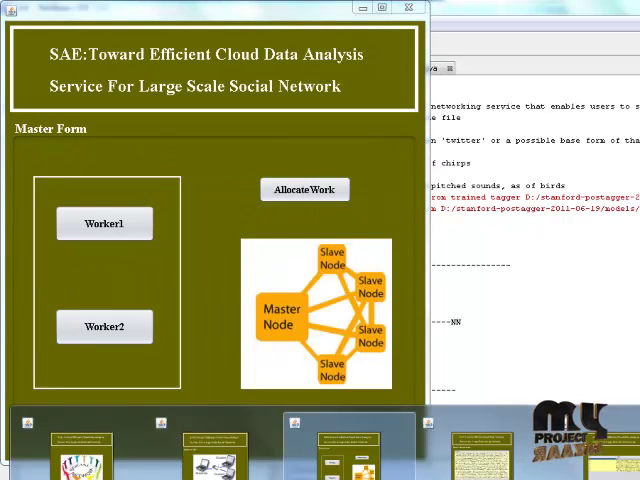
Restore the Extract Feature form and clear 'twitter' from the word field.
left_click(350, 455)
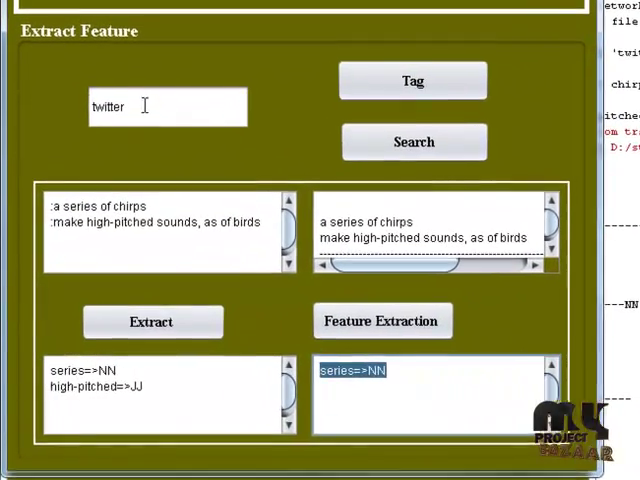
left_click(103, 180)
key("BackSpace")
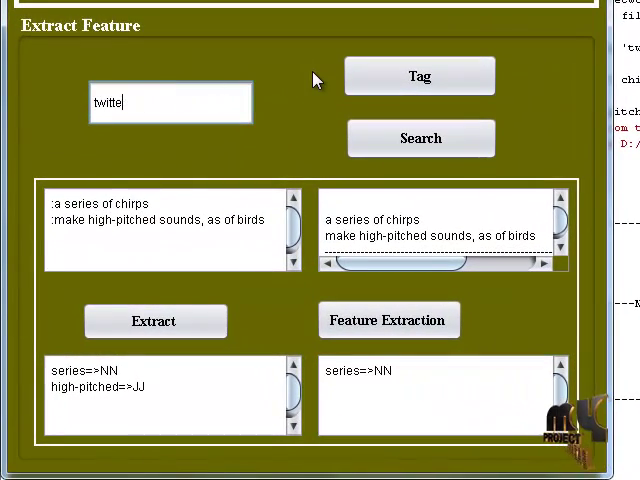
key("BackSpace")
key("BackSpace")
key("BackSpace")
type("broa")
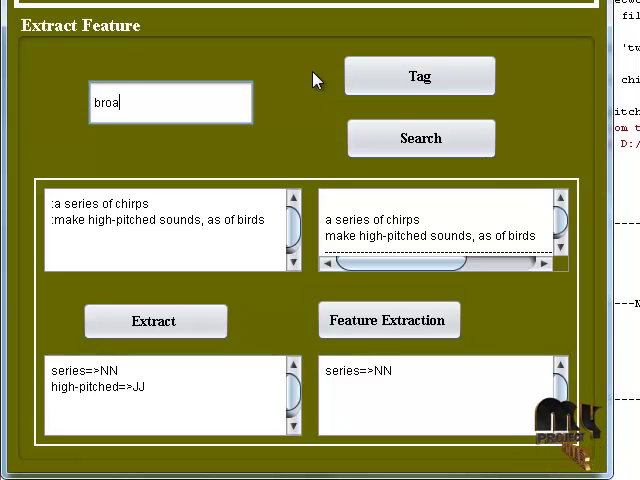
type("dcas")
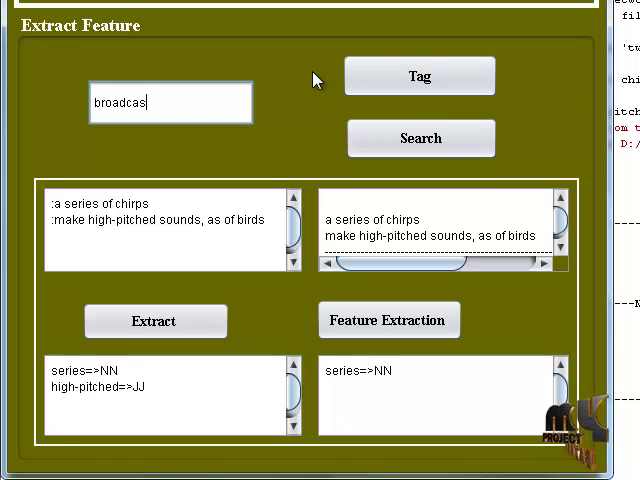
type("t")
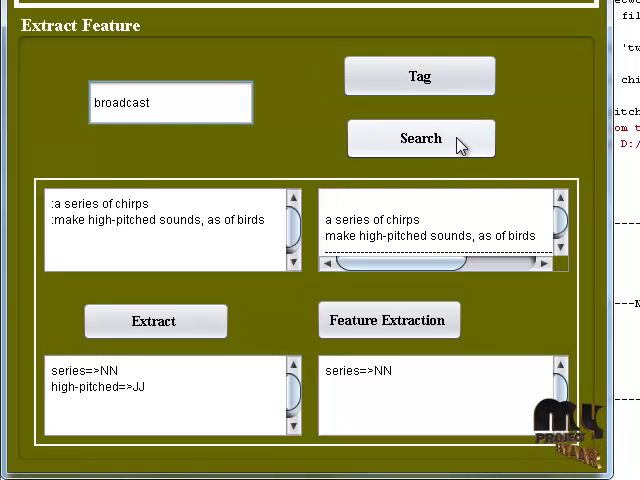
Search definitions of 'broadcast' and tag their parts of speech.
left_click(458, 145)
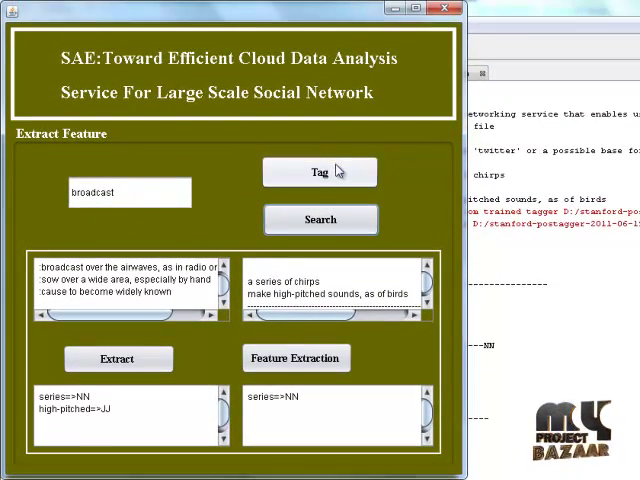
left_click(338, 172)
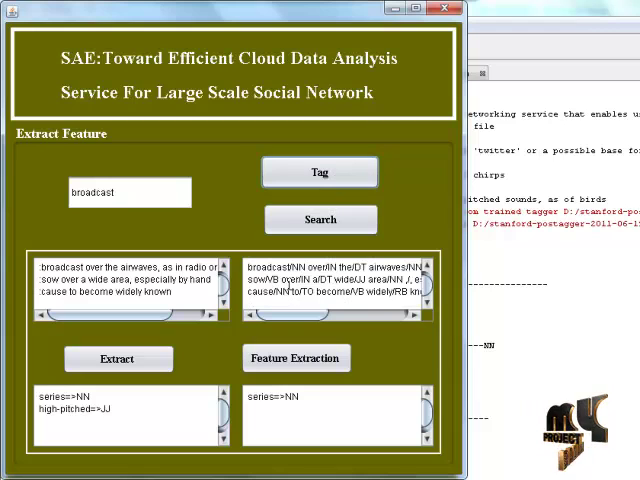
Extract broadcast's tagged words and its noun features: radio, television, show, broadcast==NN.
left_click(144, 367)
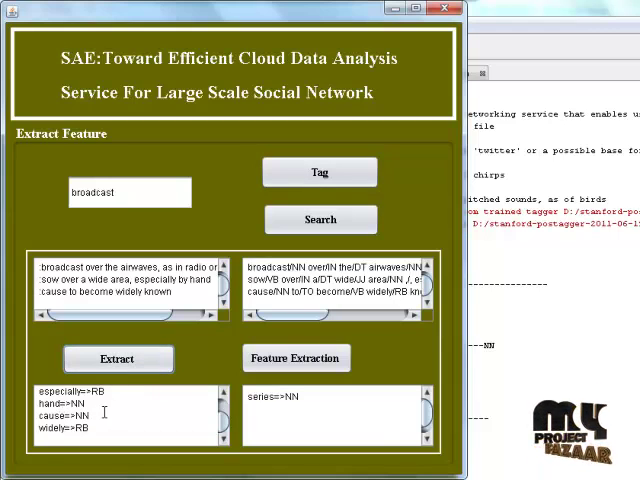
left_click(294, 362)
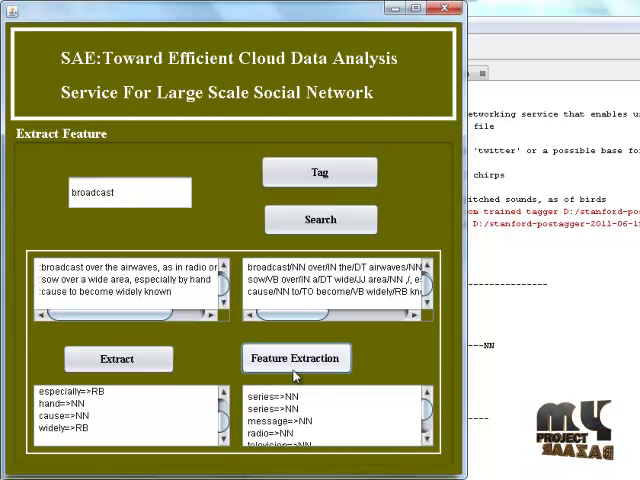
scroll(323, 421, "down", 1)
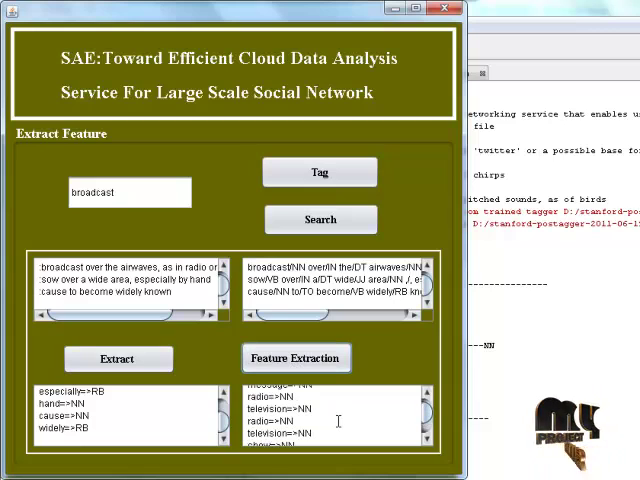
scroll(329, 420, "down", 1)
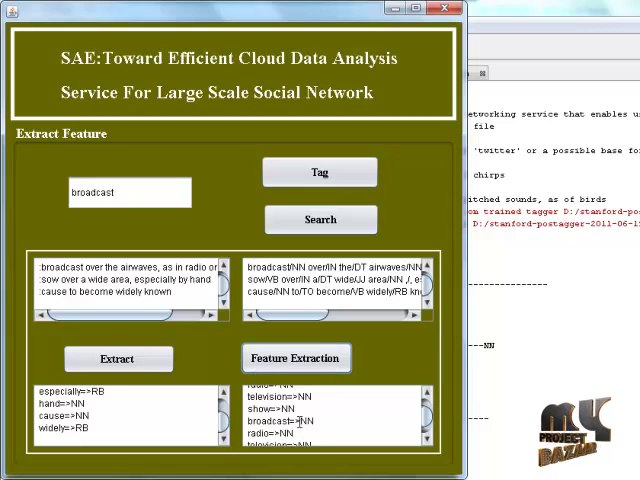